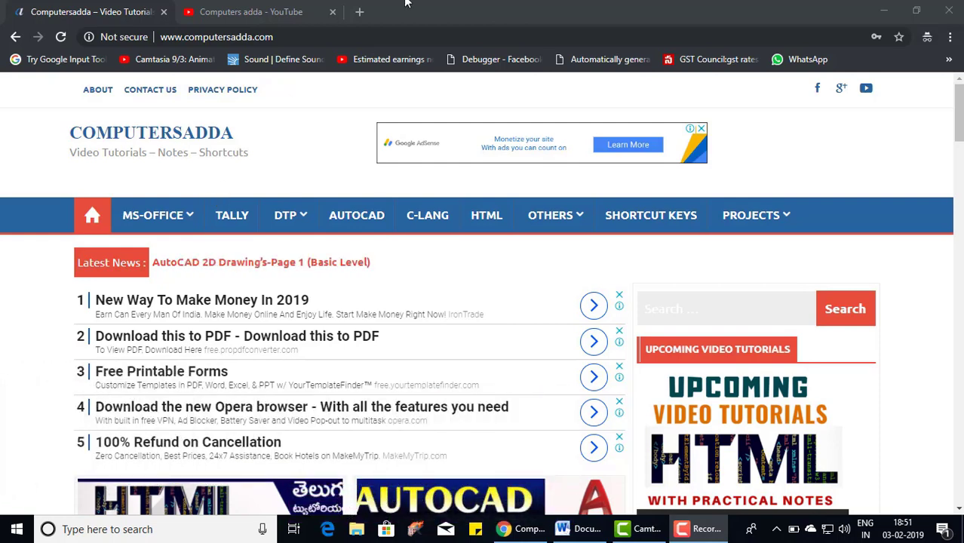
Step: Switch Chrome to the 'Computers adda - YouTube' channel tab
left_click(232, 9)
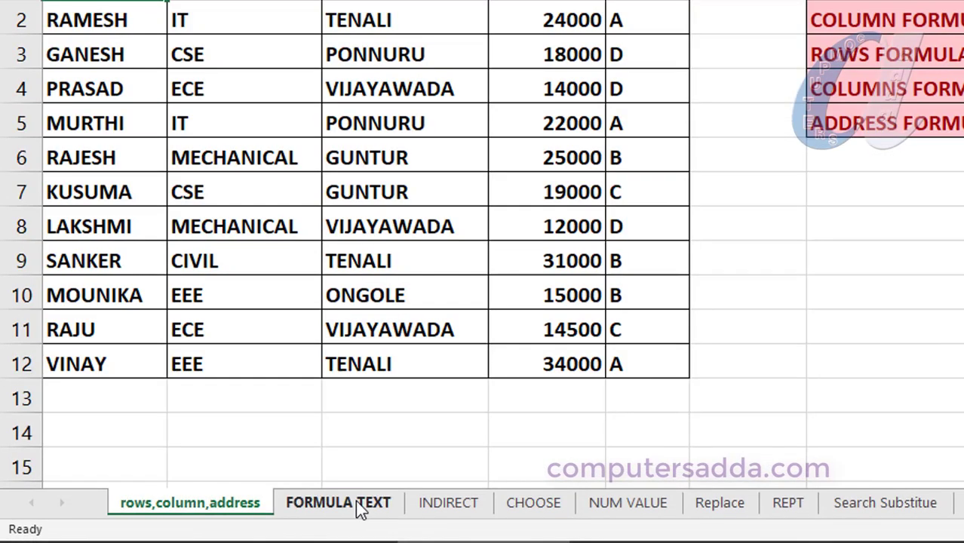
left_click(377, 504)
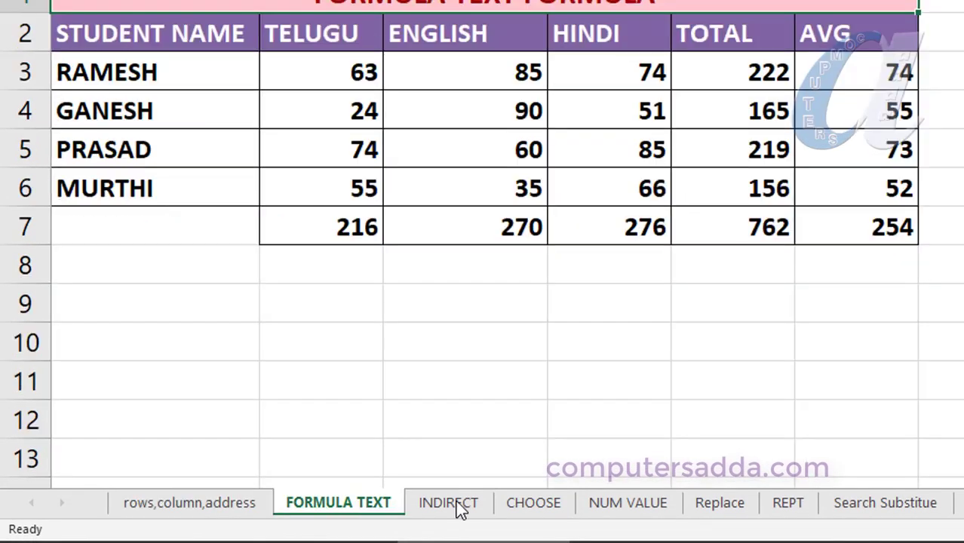
left_click(479, 505)
left_click(204, 506)
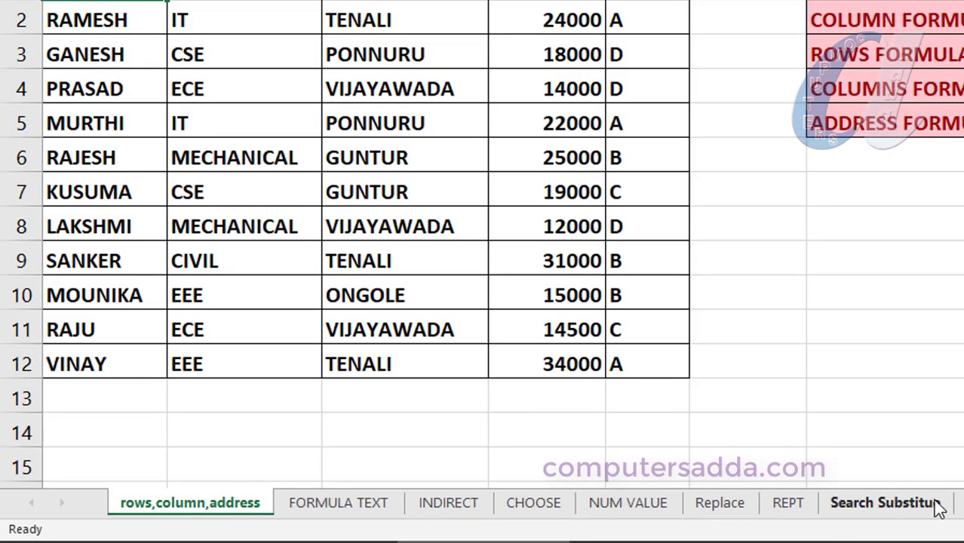
left_click(880, 503)
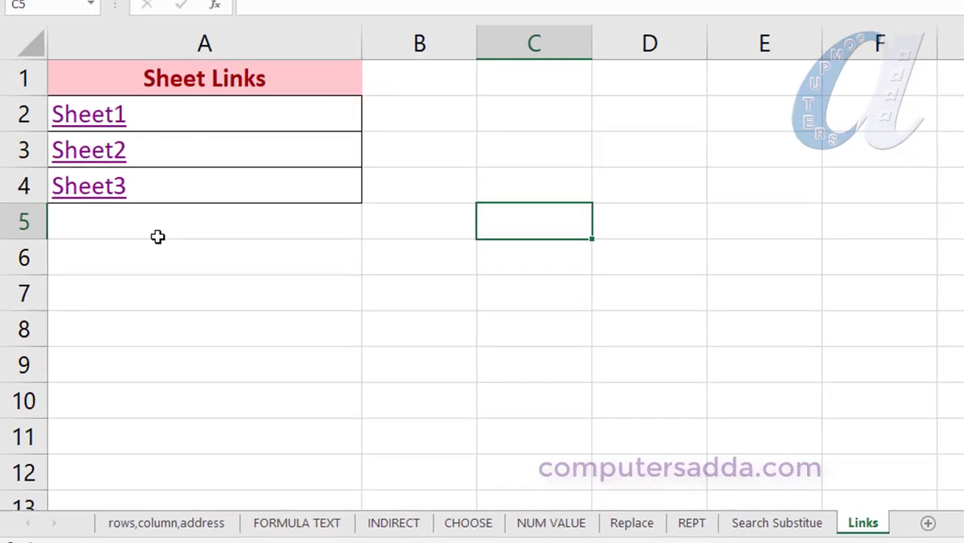
left_click(87, 121)
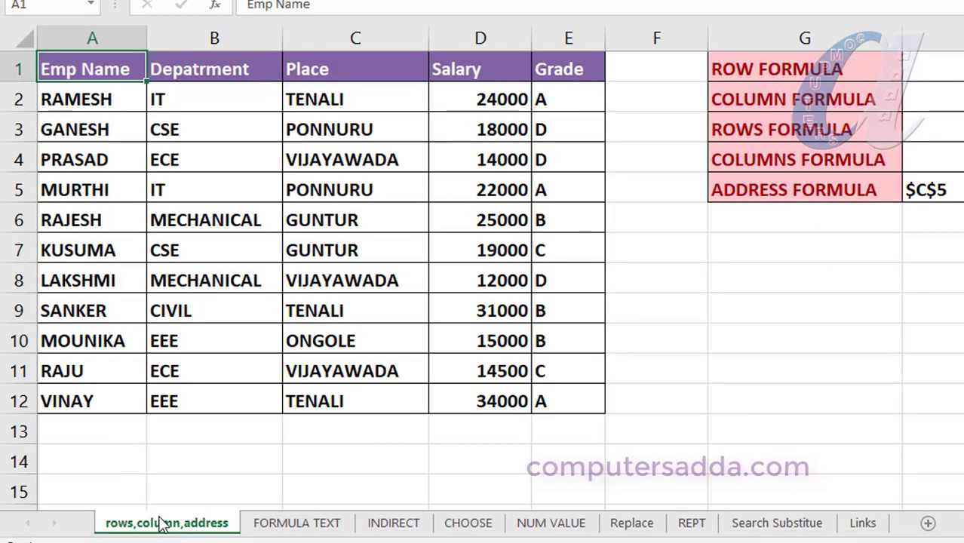
left_click(863, 525)
left_click(99, 151)
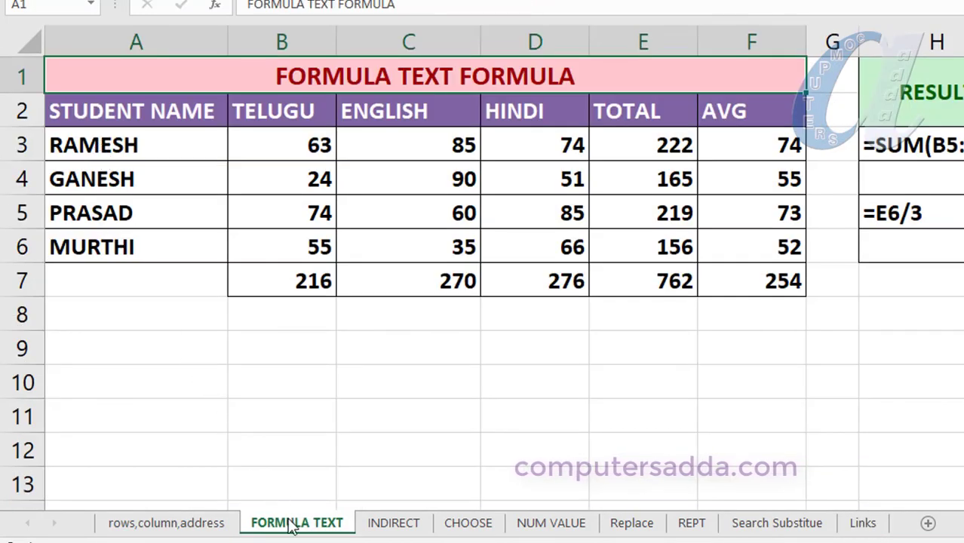
left_click(854, 526)
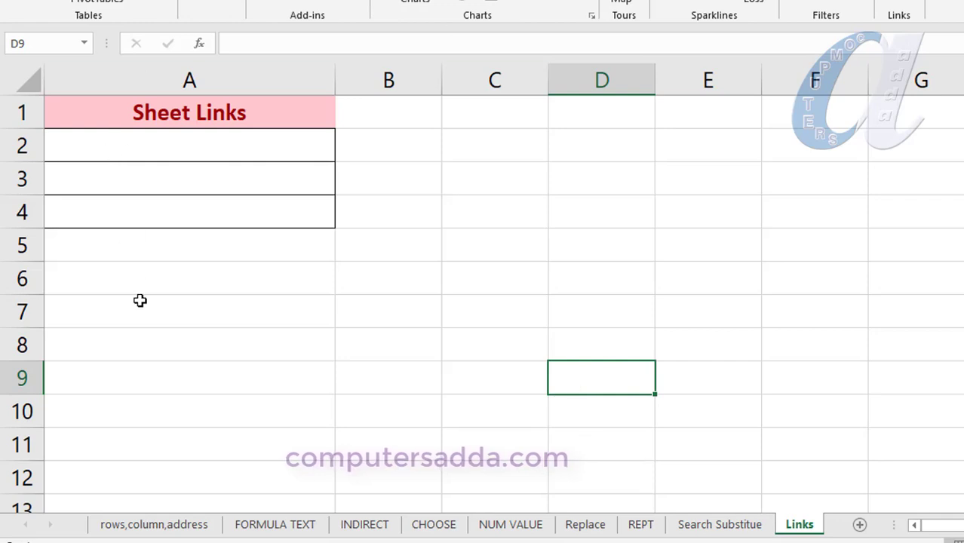
Step: Step through the INDIRECT, Replace and rows,column,address worksheets back to Links, then select cell A2
left_click(353, 526)
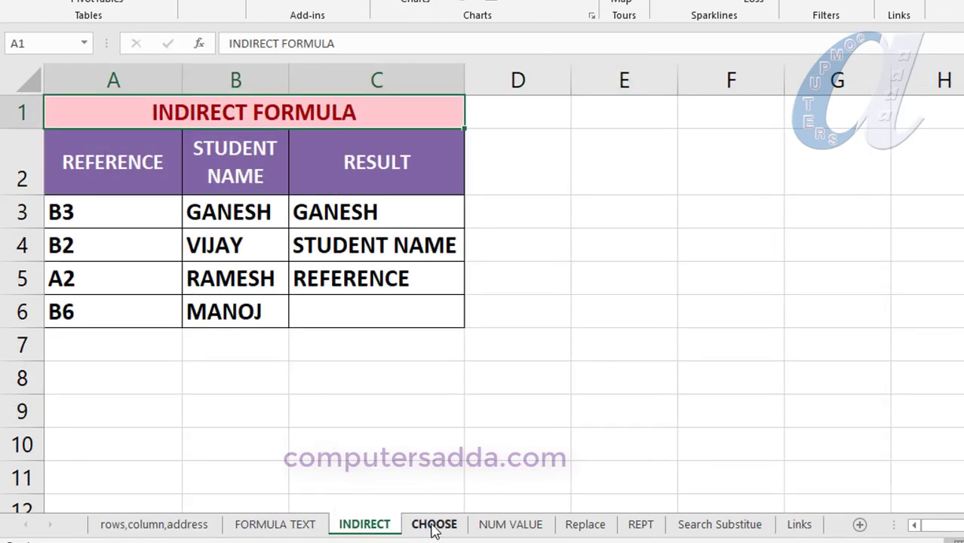
left_click(434, 525)
left_click(538, 526)
left_click(602, 526)
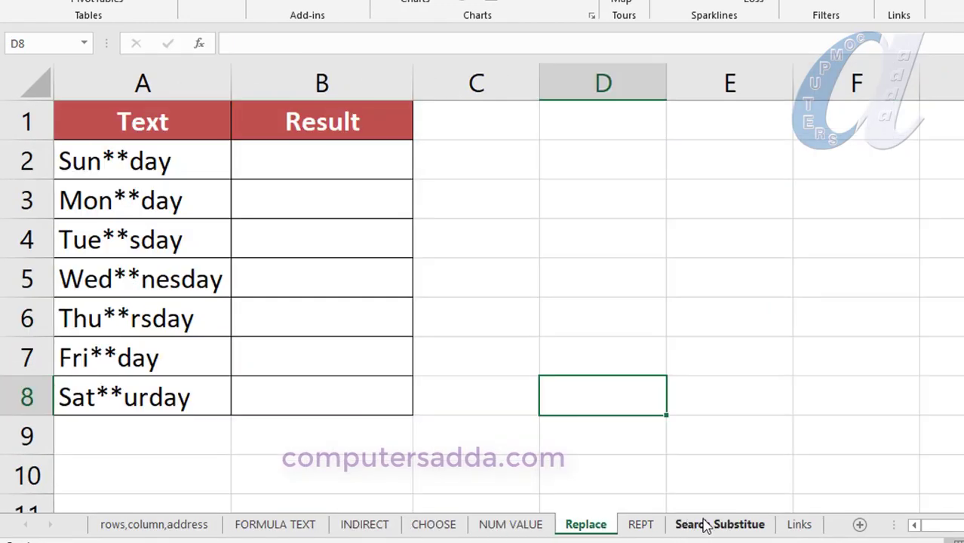
left_click(188, 526)
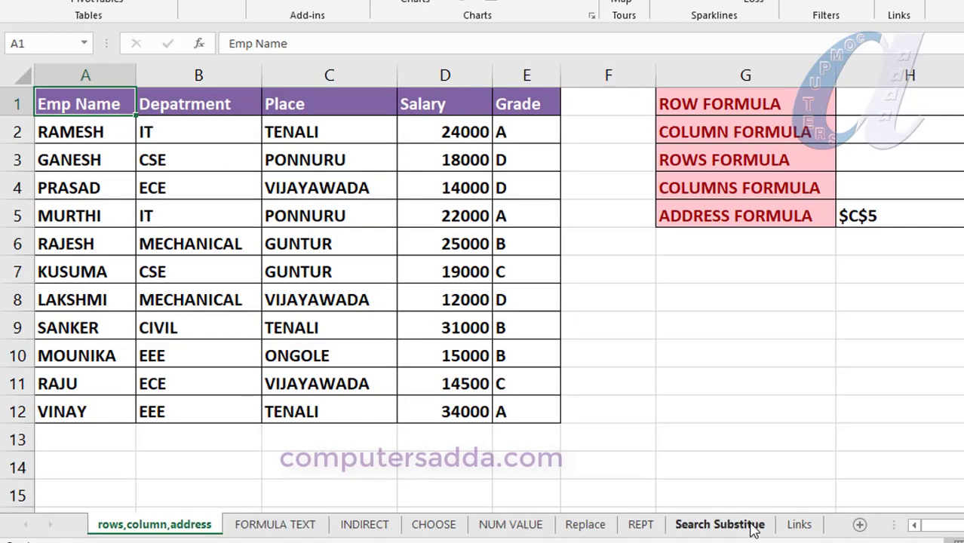
left_click(796, 525)
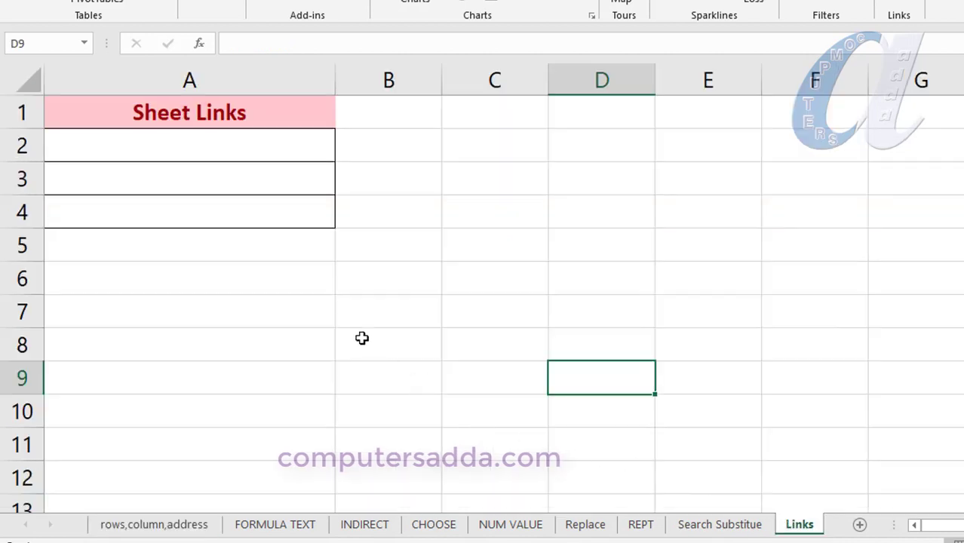
left_click(130, 147)
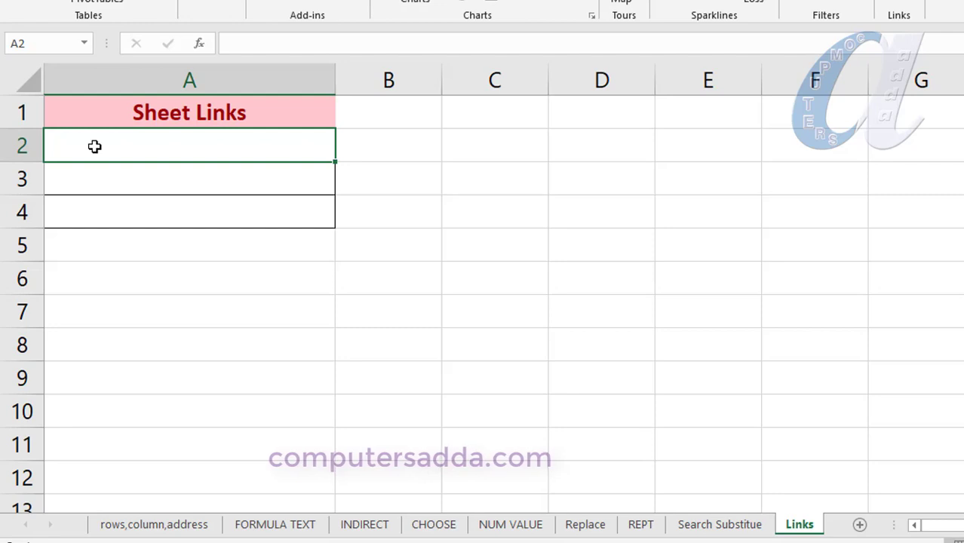
Step: Enter =HYPERLINK('rows,column,address'!A1) in A2, pointing to the Emp Name cell
type("=")
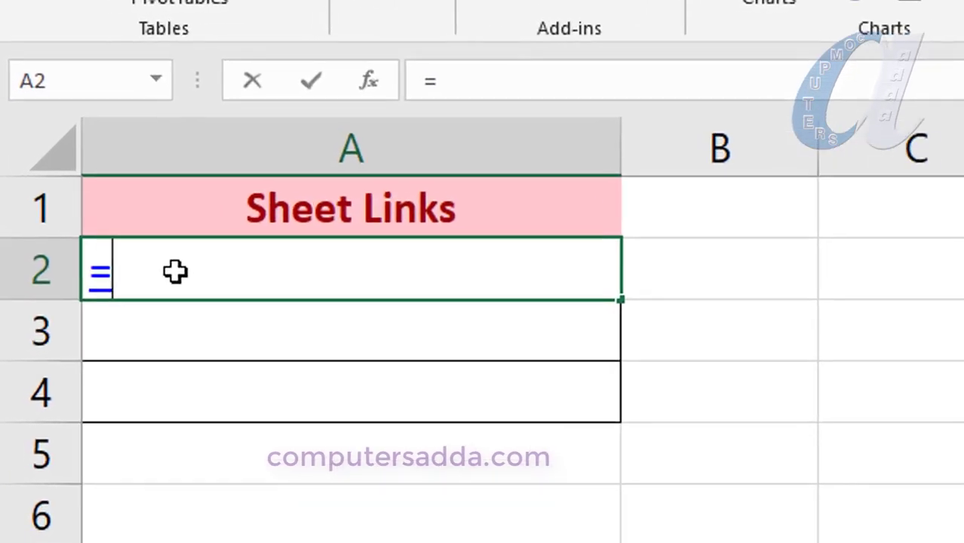
type("hyp")
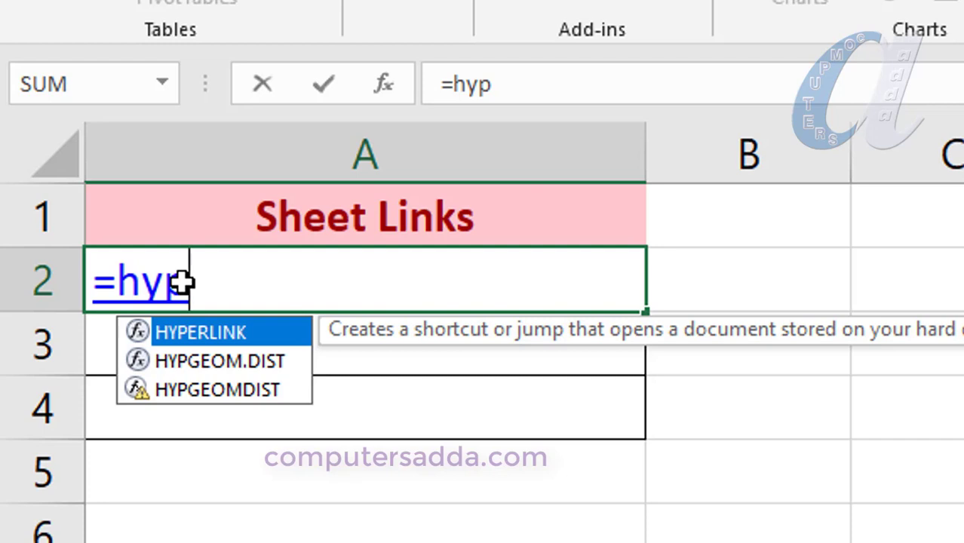
key("Tab")
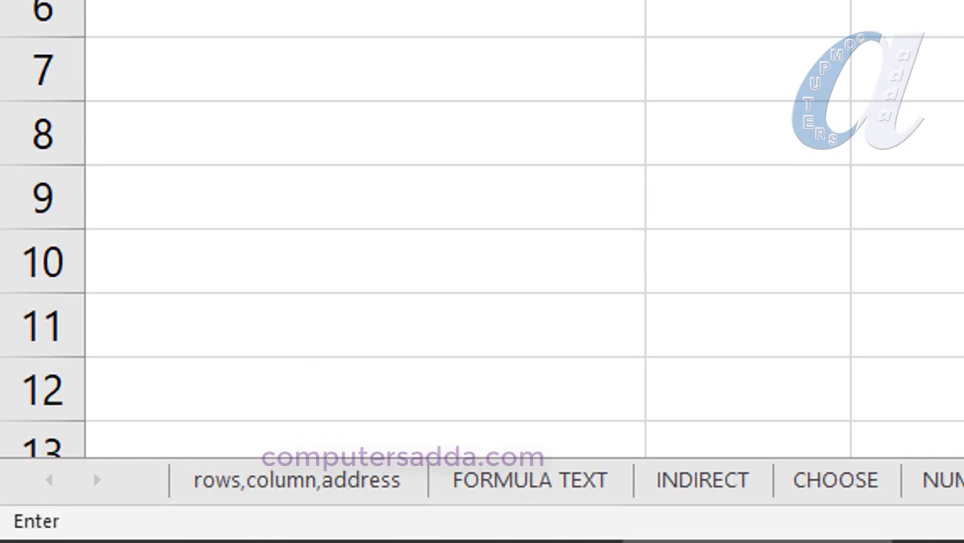
left_click(268, 486)
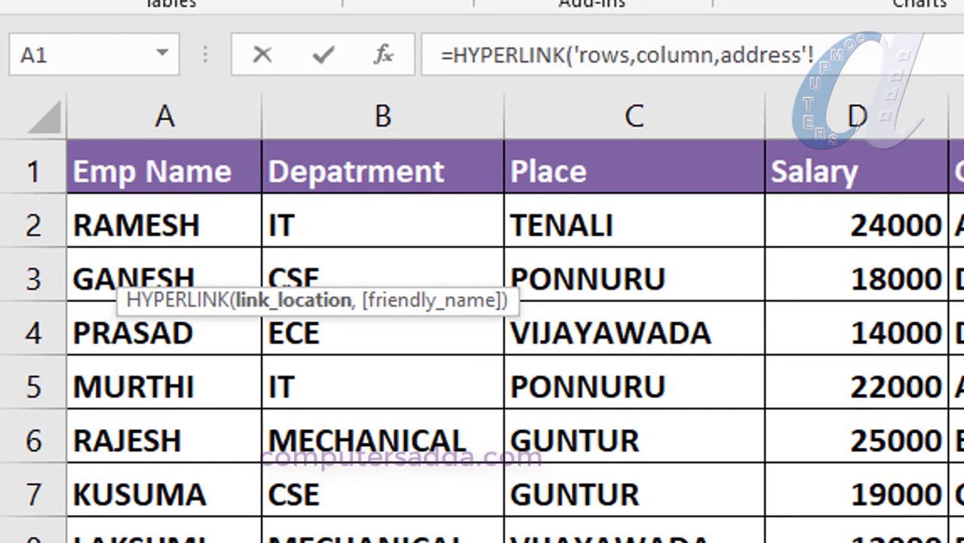
left_click(125, 157)
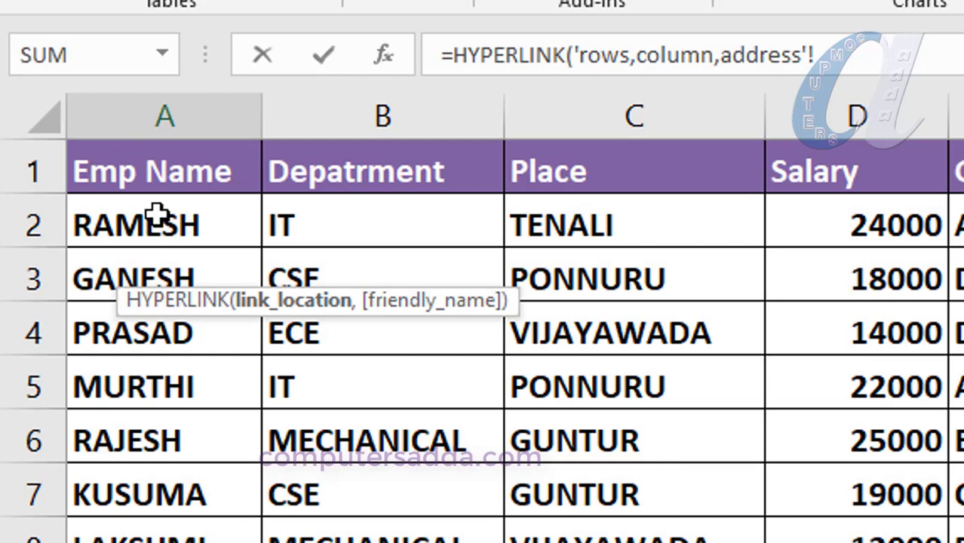
left_click(119, 172)
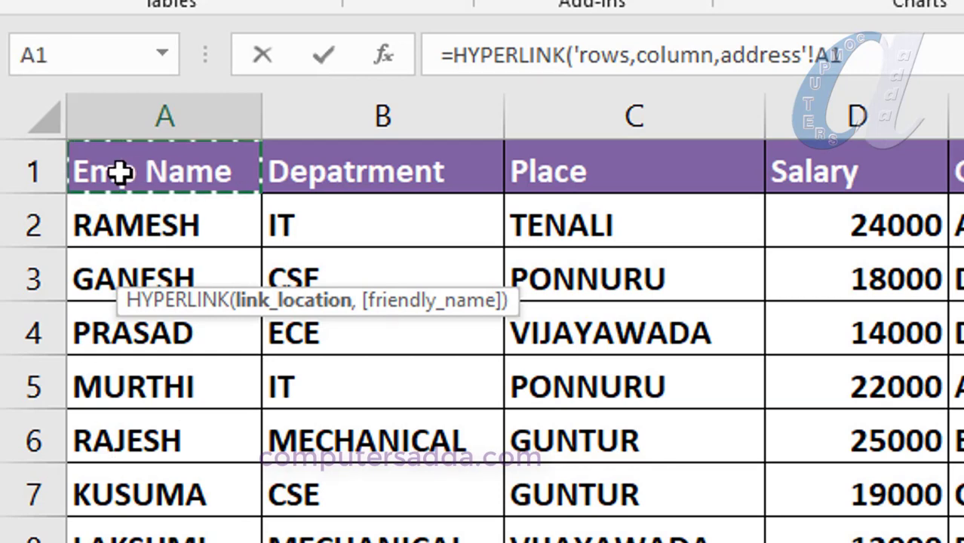
key("Return")
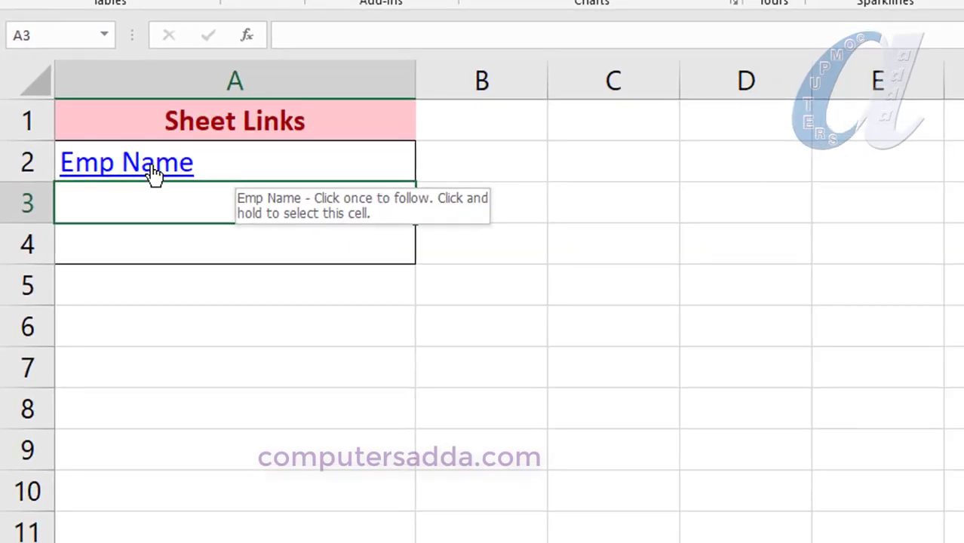
left_click(154, 173)
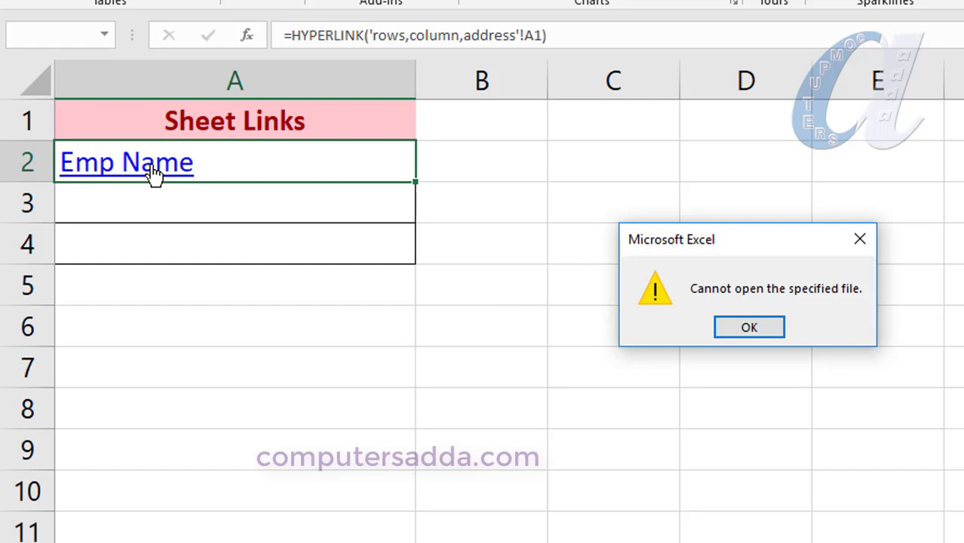
left_click(749, 328)
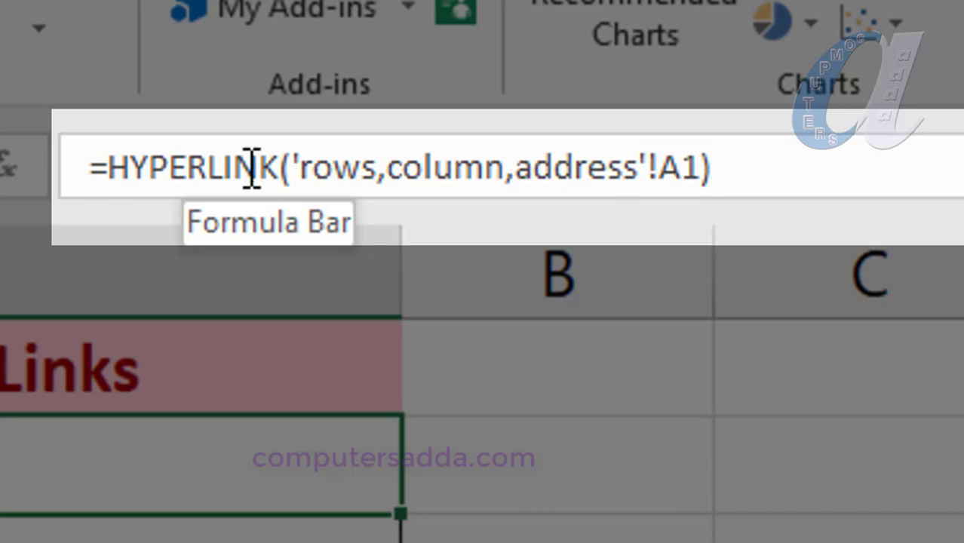
Step: Change A2's link target to the quoted "#'rows,column,address'!A1" in the HYPERLINK formula
left_click(294, 168)
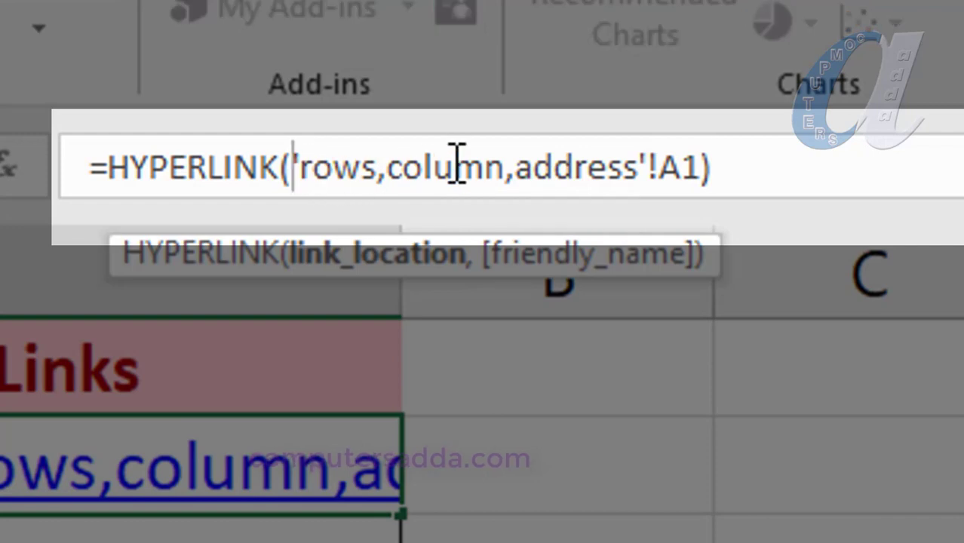
type("\"")
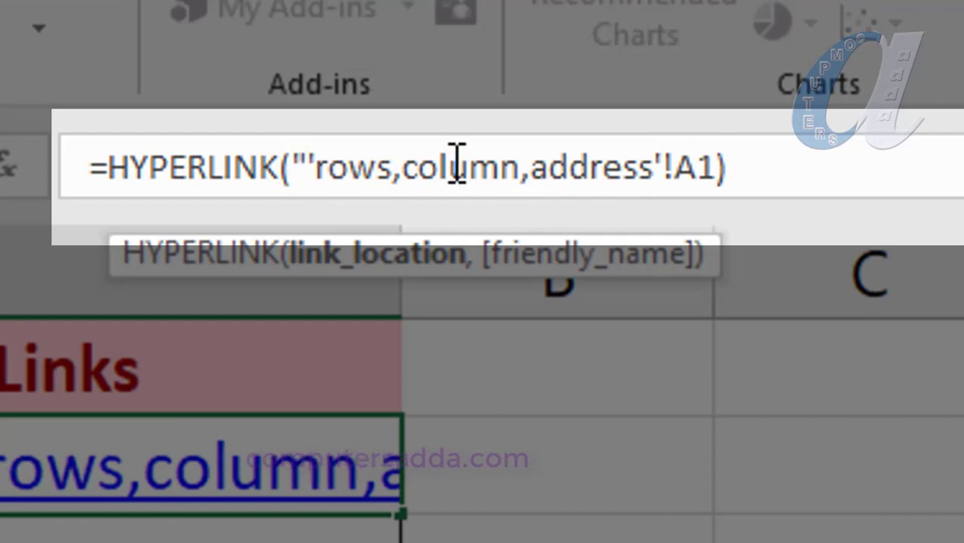
type("#")
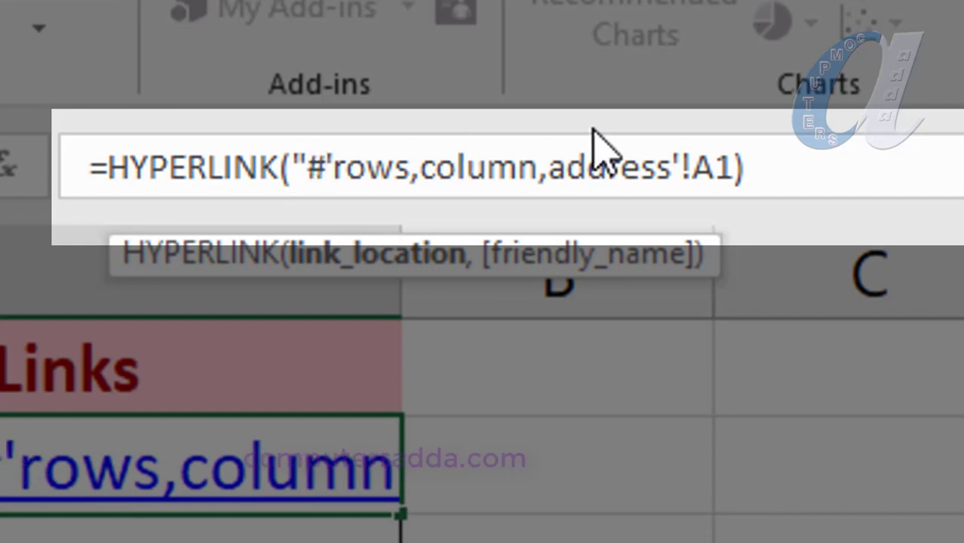
left_click(737, 167)
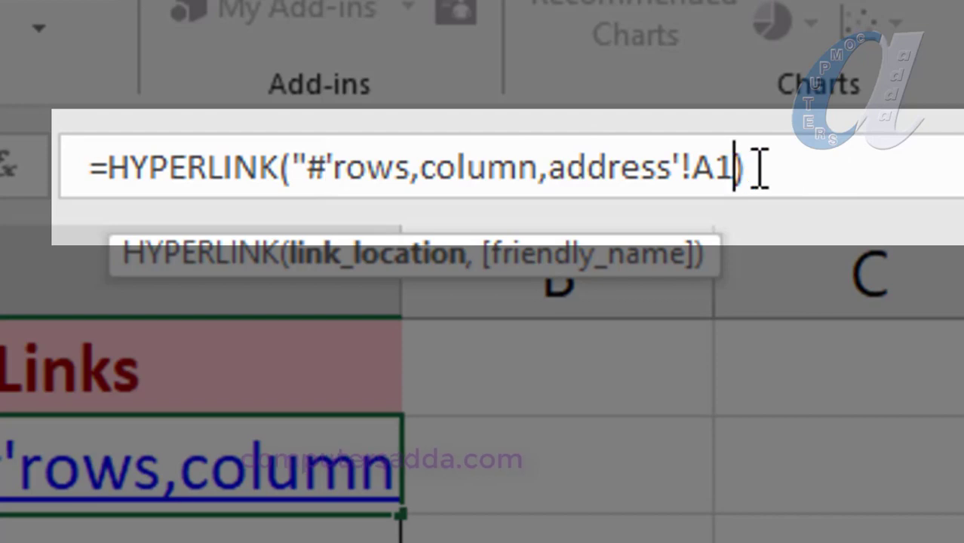
type("\"")
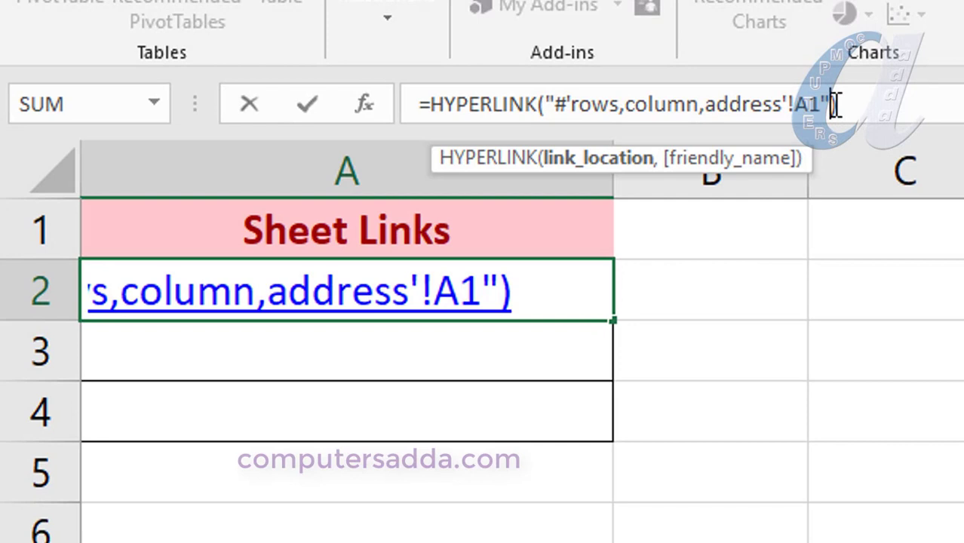
key("Return")
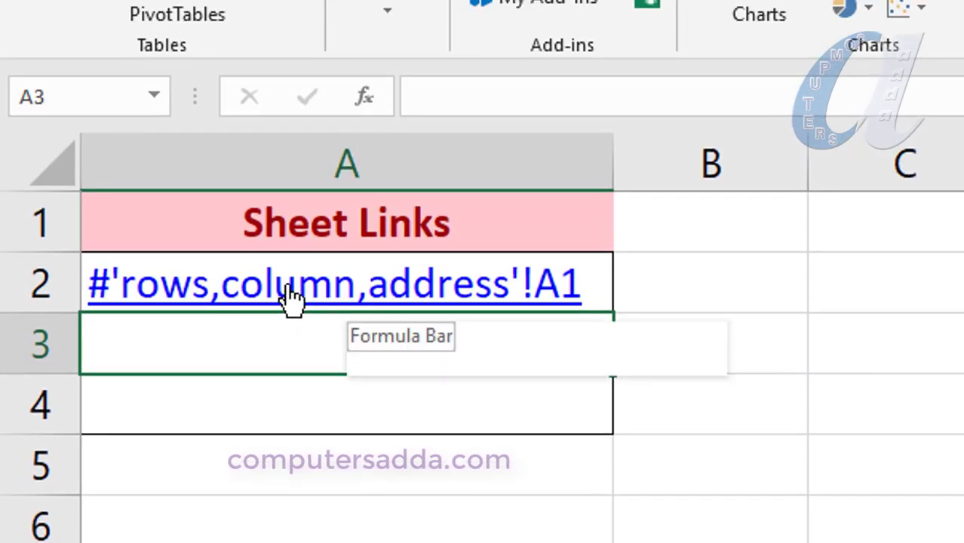
left_click(292, 301)
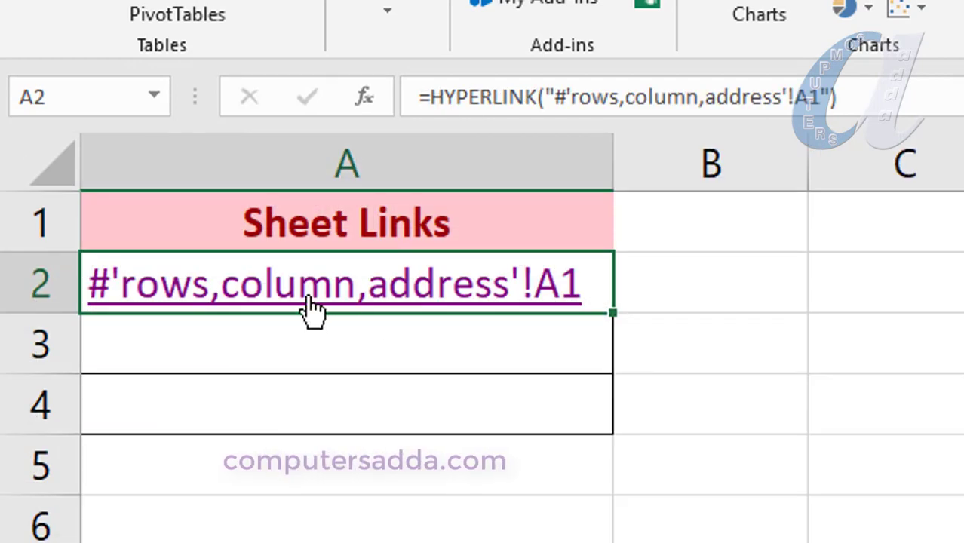
left_click(308, 294)
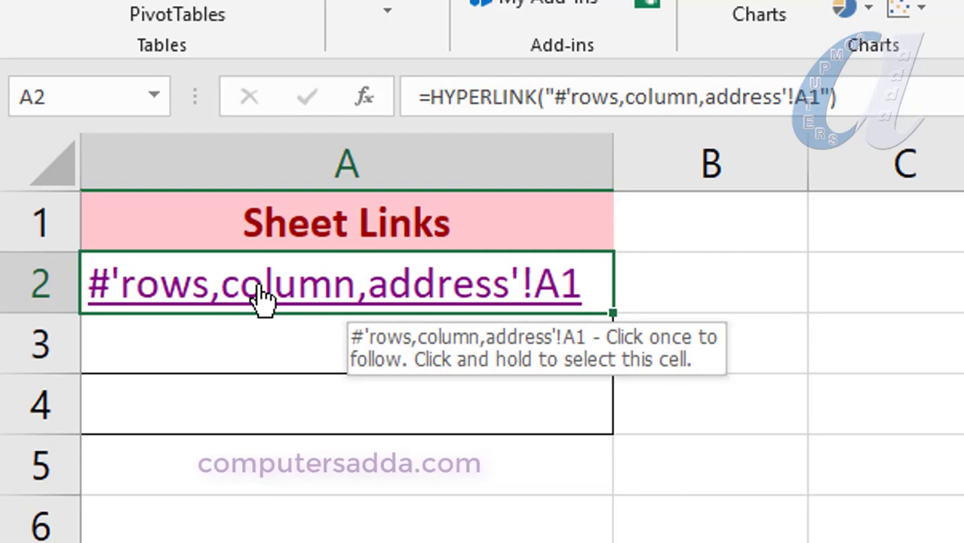
Step: Append a comma and opening quote after A1" in A2's formula to start the friendly name
left_click(845, 99)
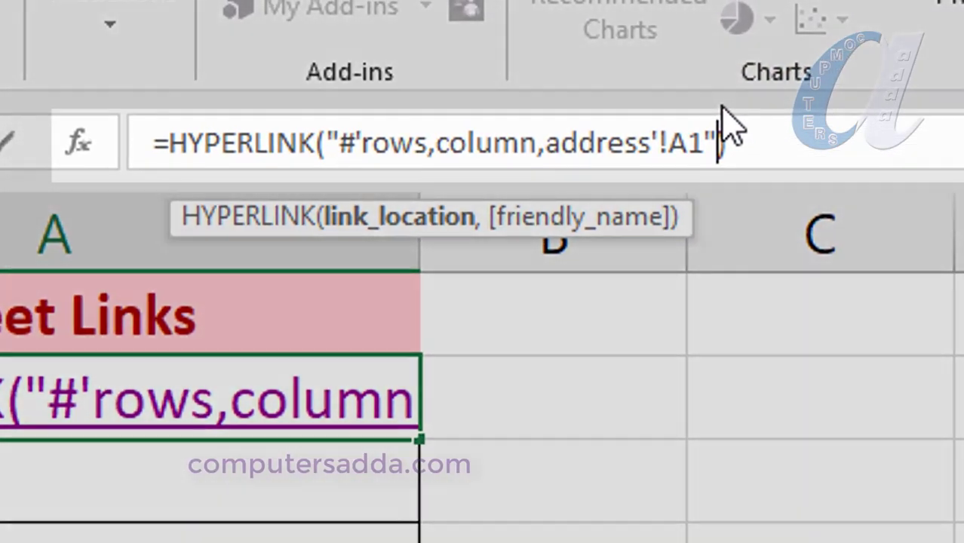
type(",")
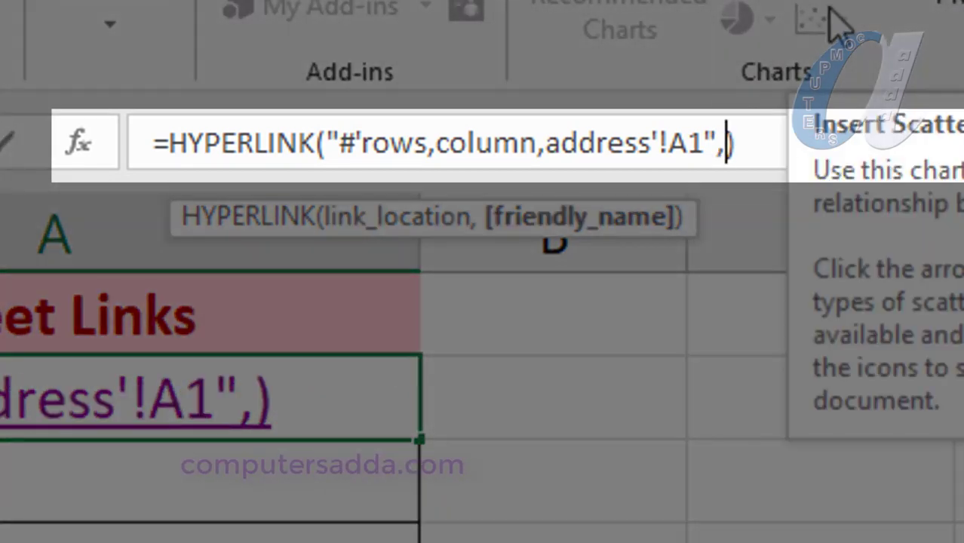
type("\"Sheet1")
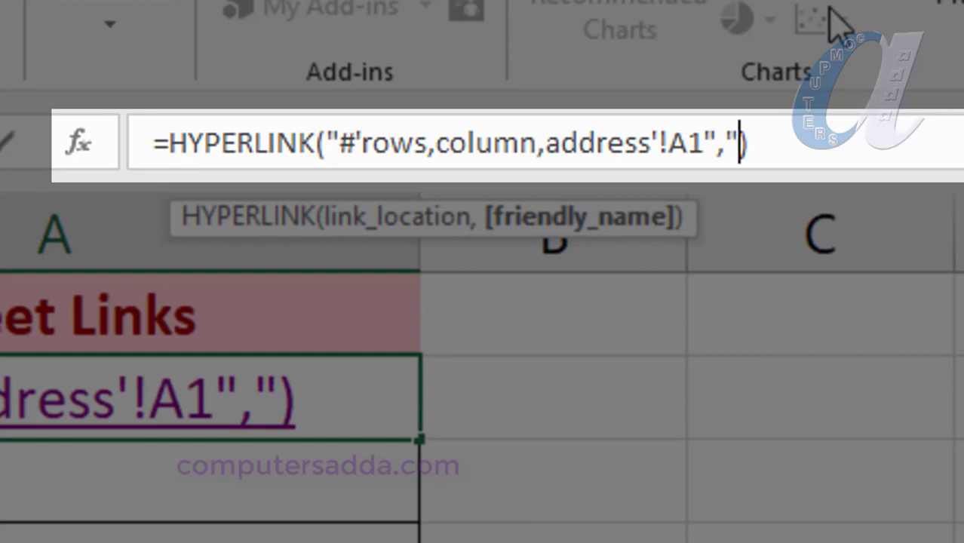
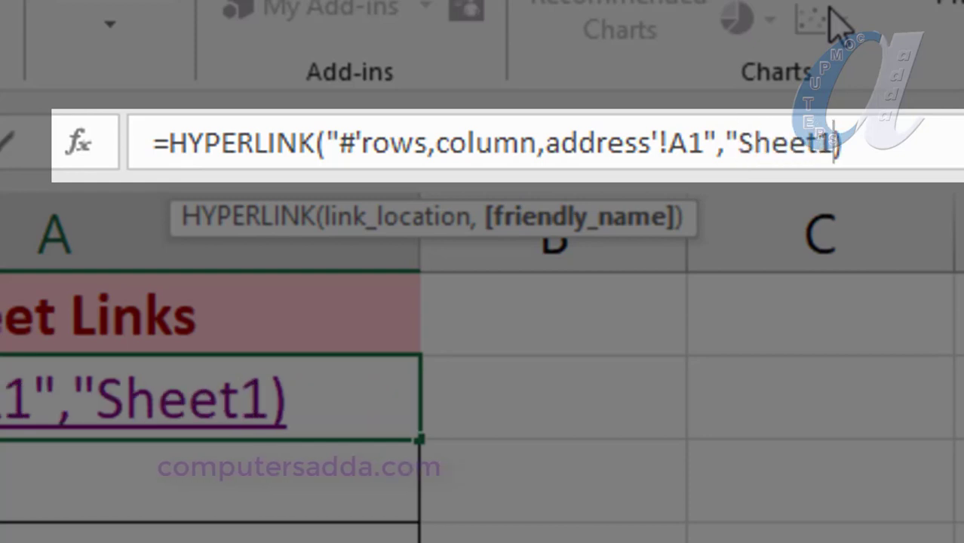
Step: Complete the Sheet1 hyperlink in A2, confirm it jumps to 'rows,column,address'!A1, and return to Links
type("\"")
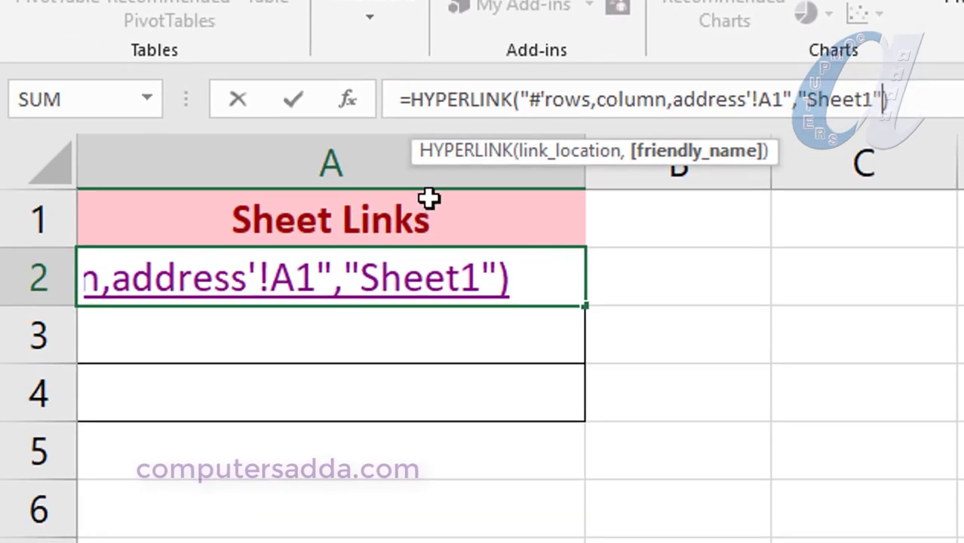
key("Return")
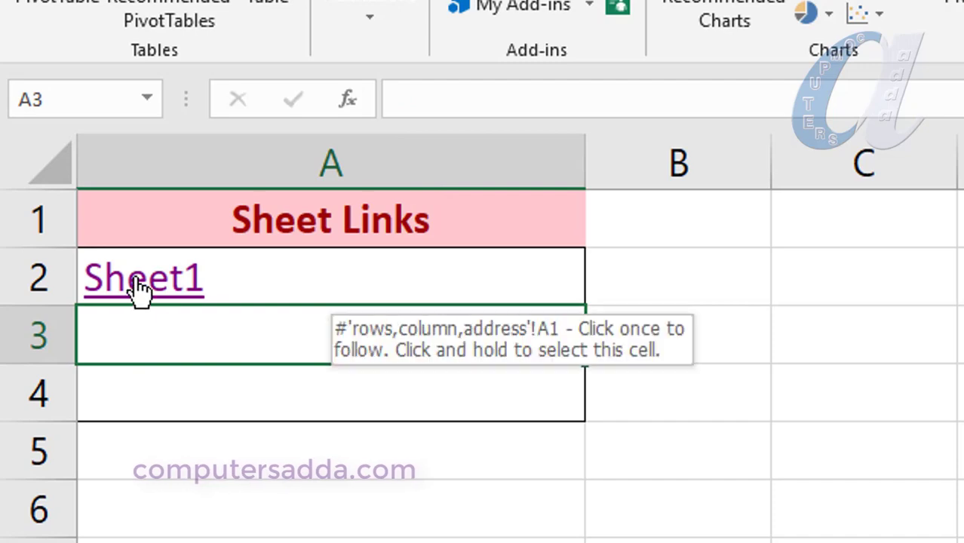
left_click(139, 286)
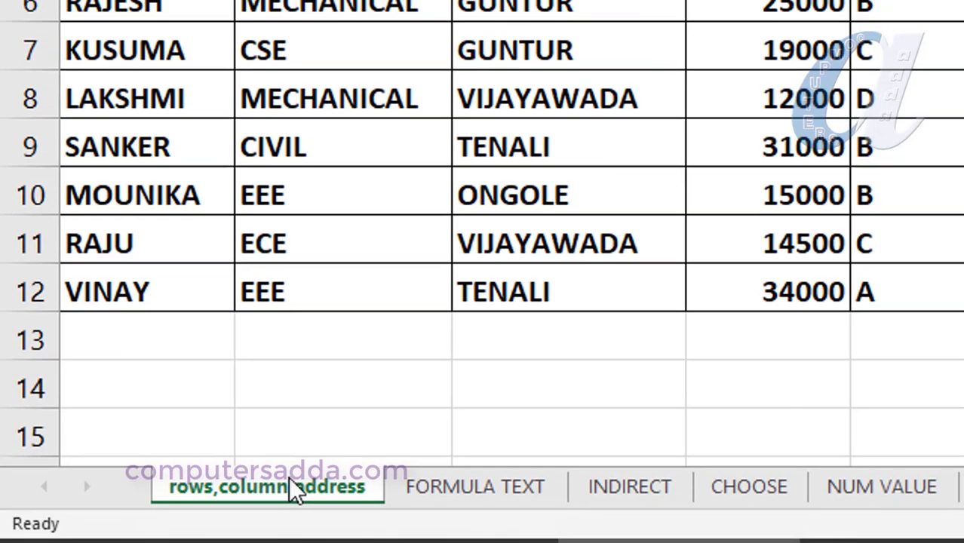
left_click(646, 516)
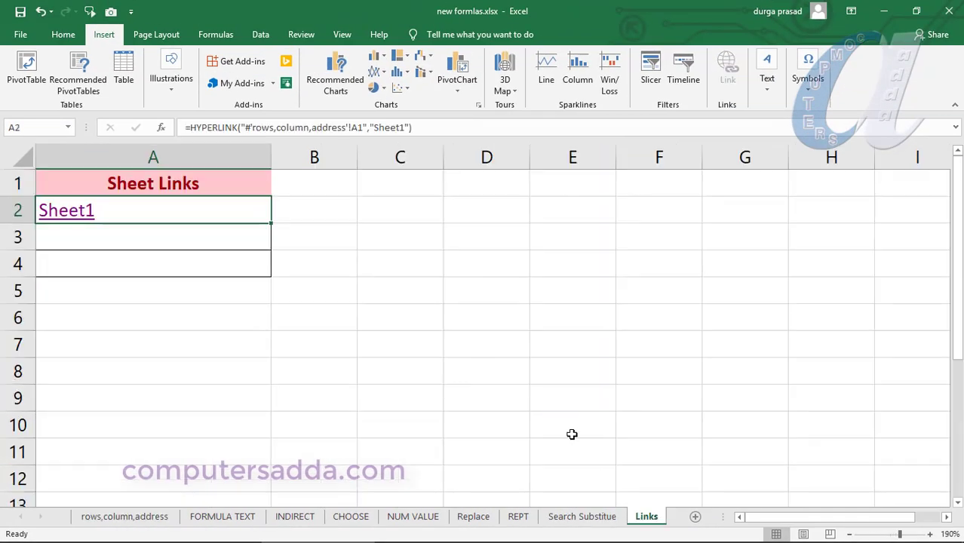
left_click(82, 239)
Step: Enter =HYPERLINK(INDIRECT!A1) in A3 and follow it, which fails with a cannot-open-file error
type("=")
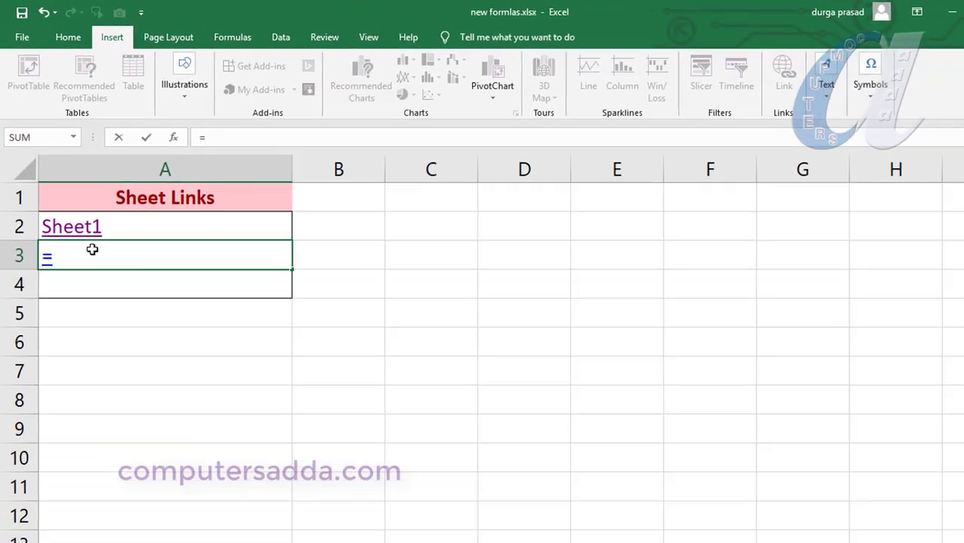
type("hyp")
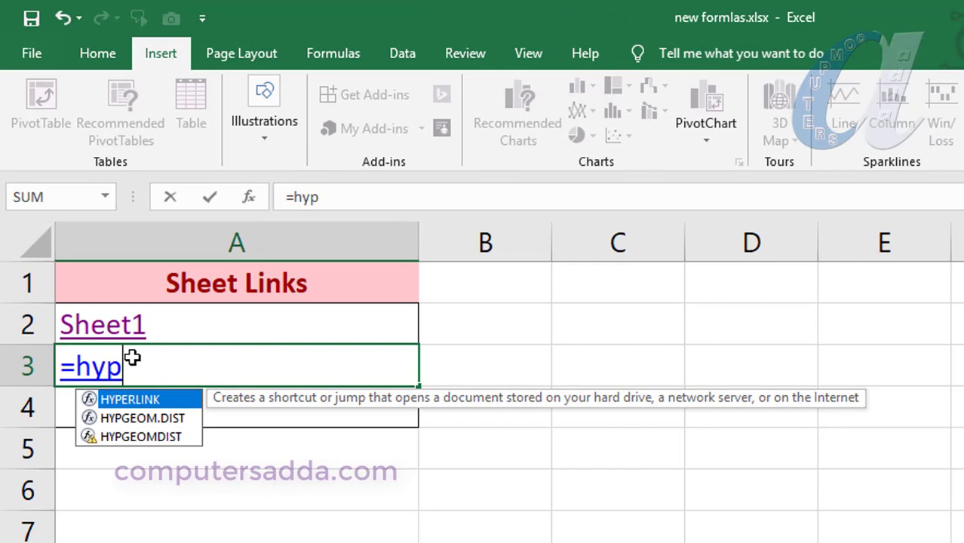
key("Tab")
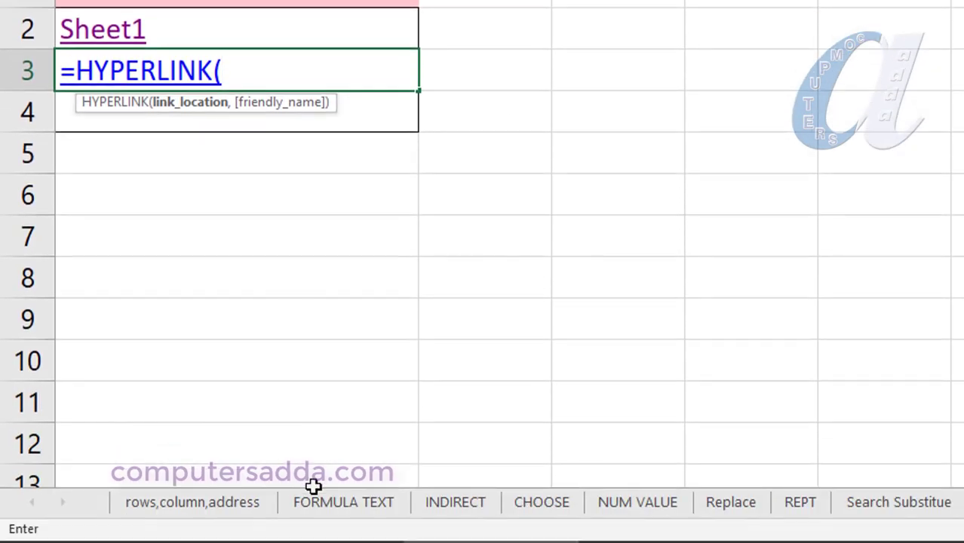
left_click(445, 502)
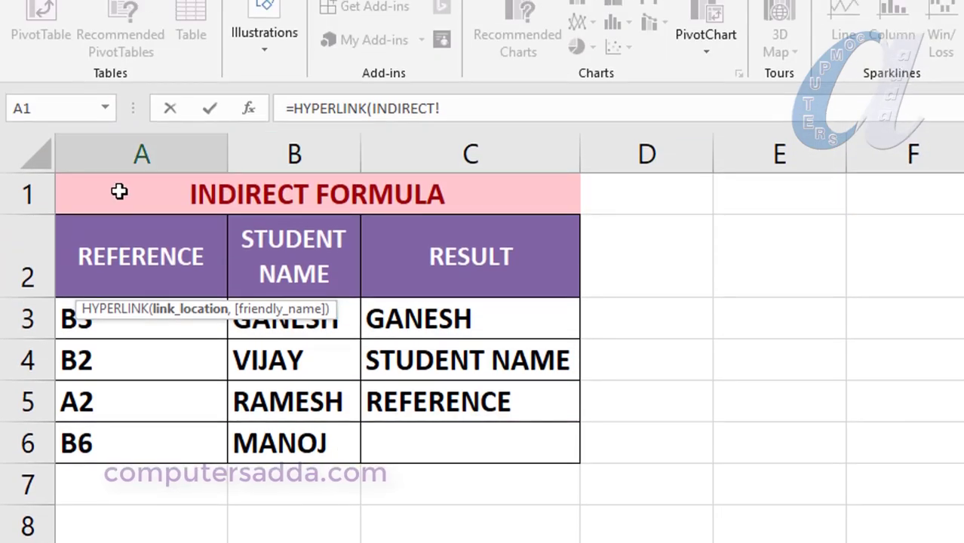
left_click(119, 192)
key("Return")
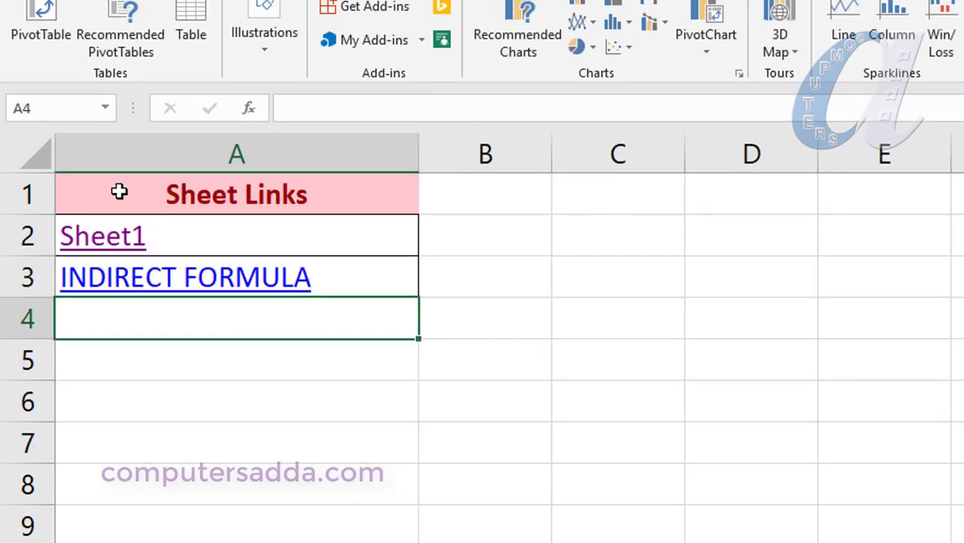
left_click(136, 280)
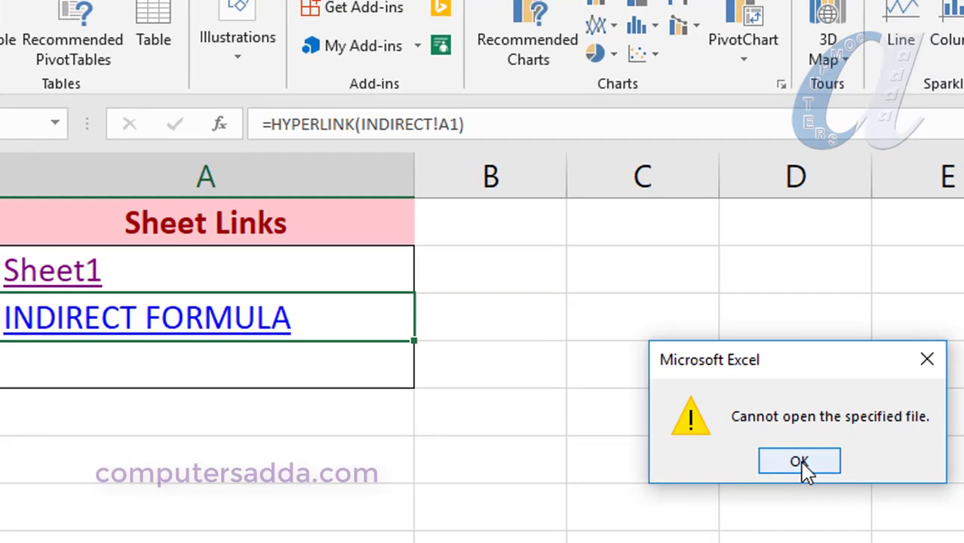
Step: Dismiss the error and correct A3's formula to =HYPERLINK("#INDIRECT!A1","Sheet3")
left_click(754, 402)
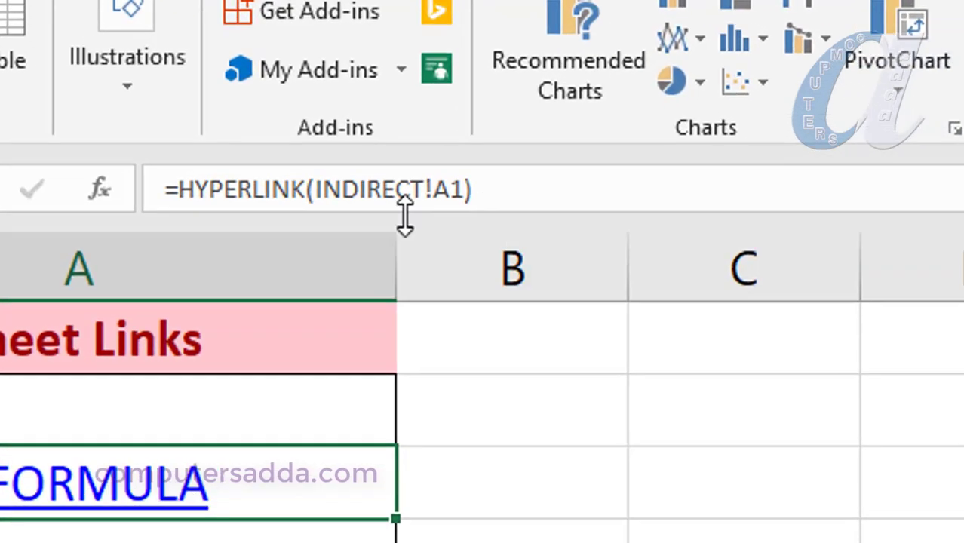
left_click(373, 107)
left_click(311, 196)
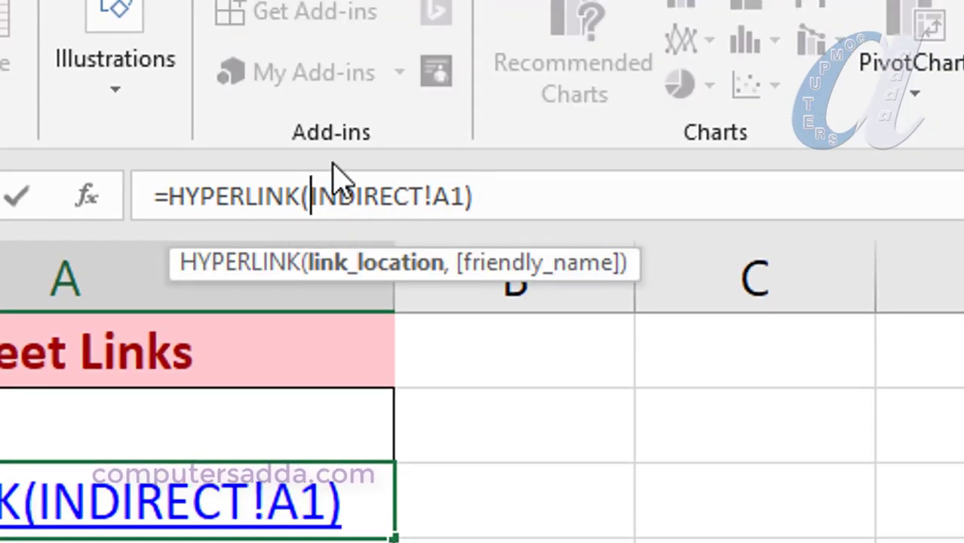
type("\"")
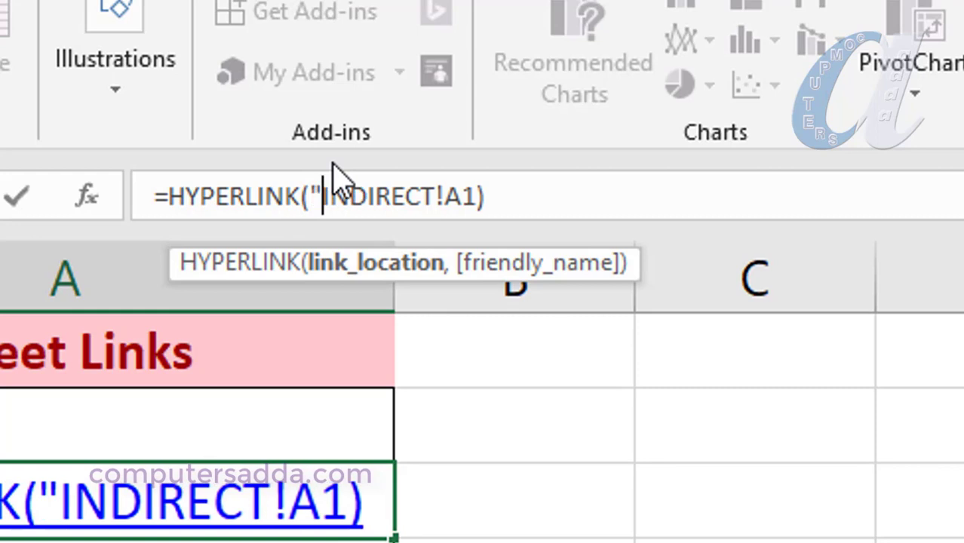
type("#")
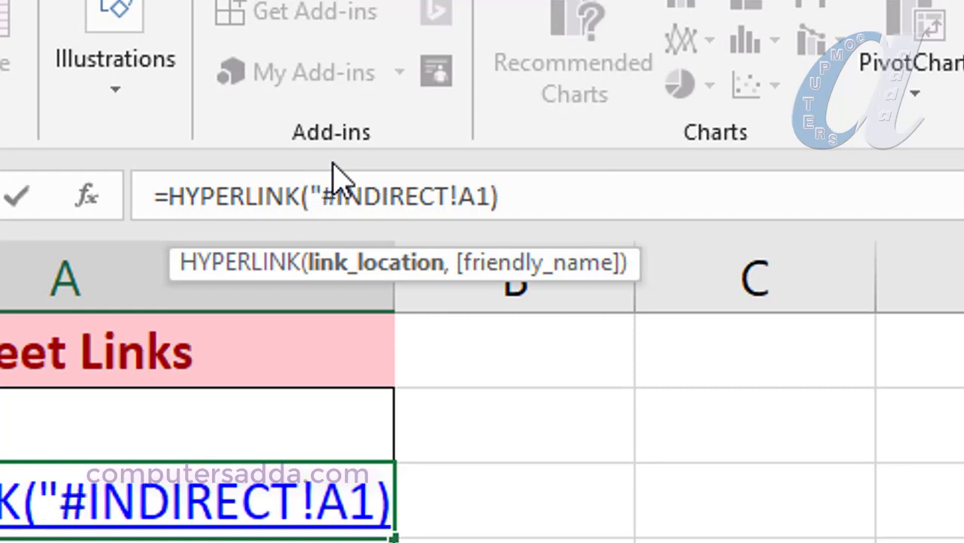
key("Right")
key("Right")
key("Right")
key("Right")
key("Right")
key("Right")
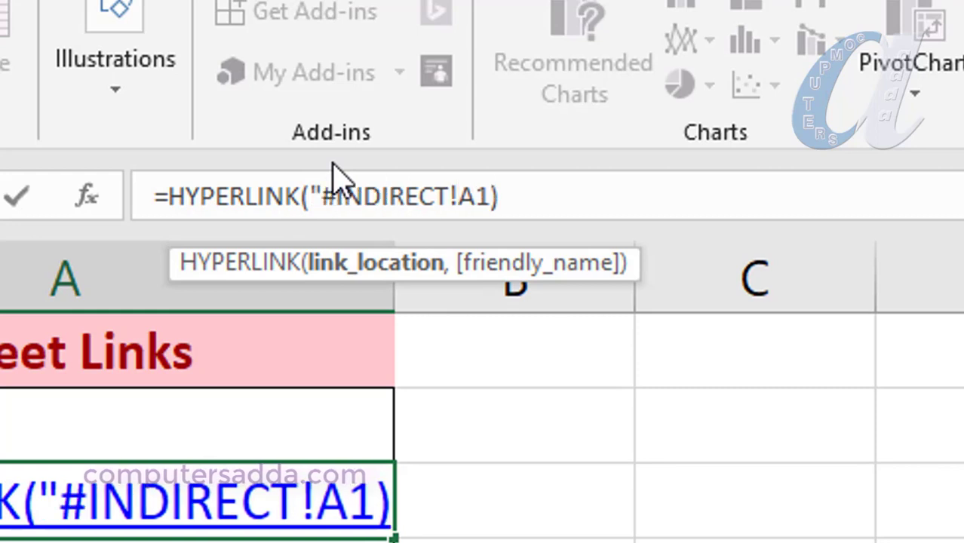
type("\"")
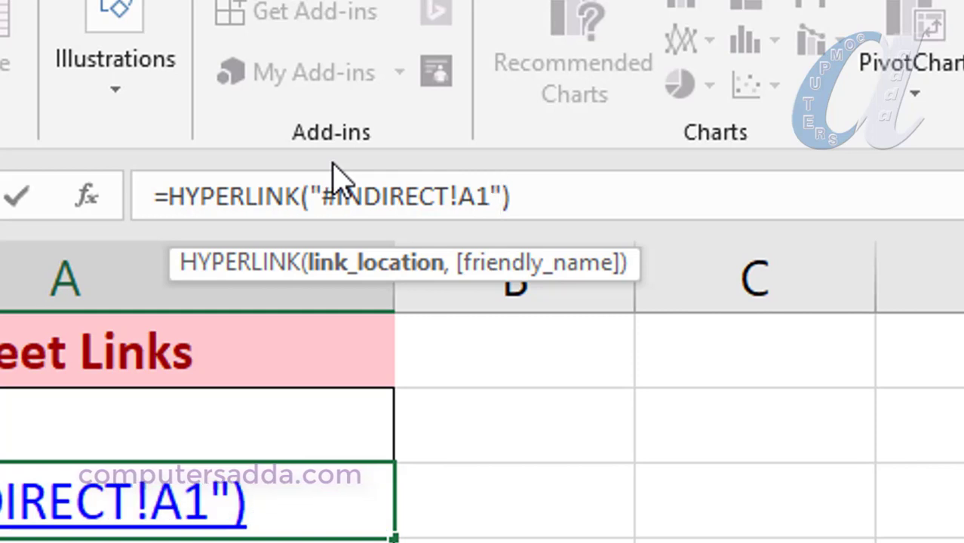
type(",\"")
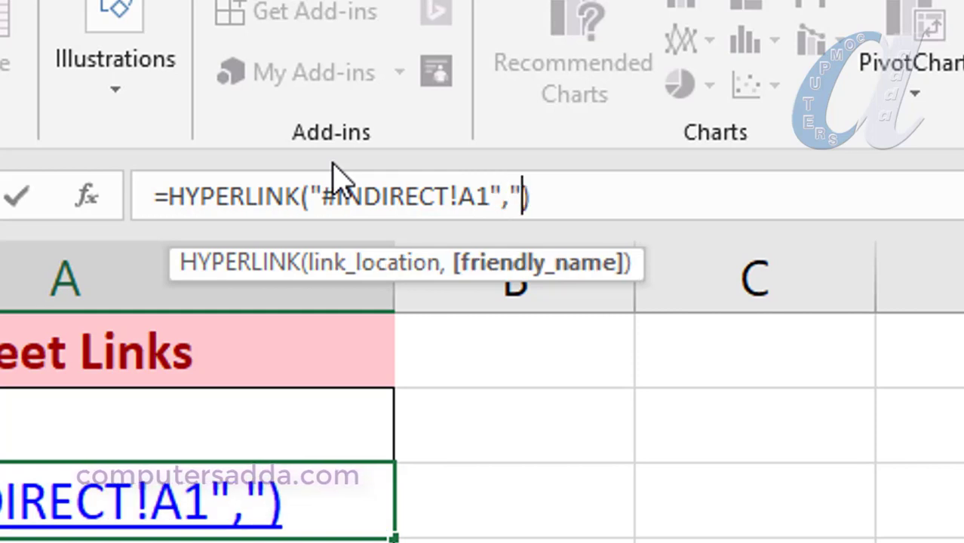
type("\"")
key("Left")
type("Sh")
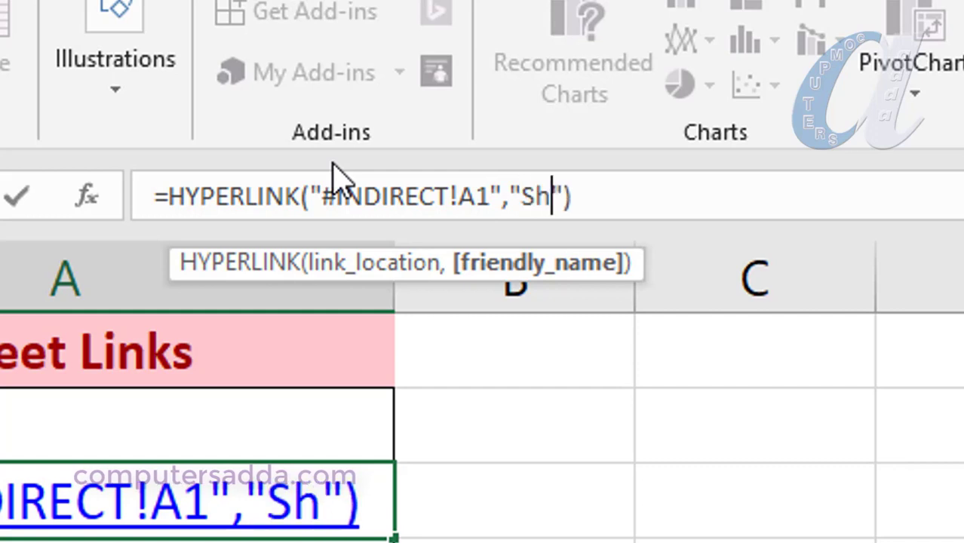
type("eet3")
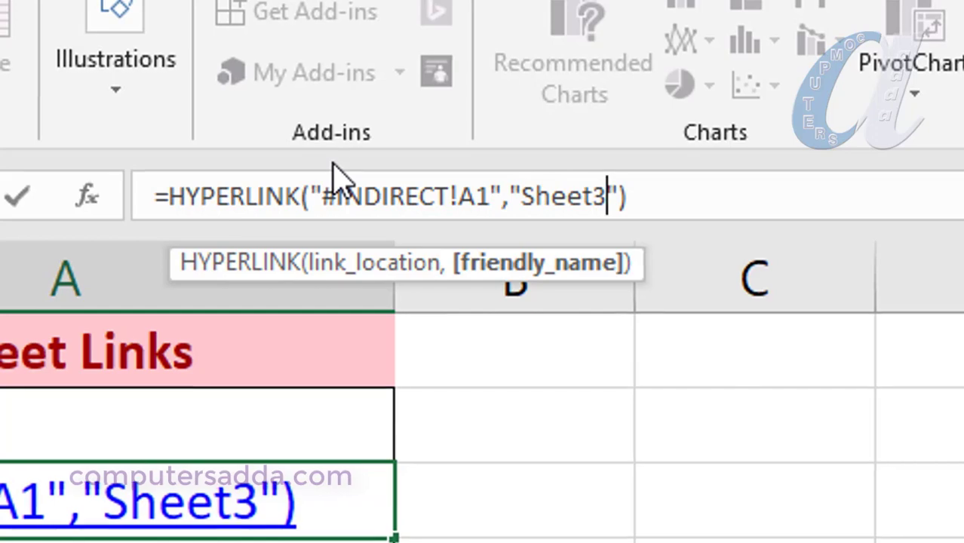
key("Return")
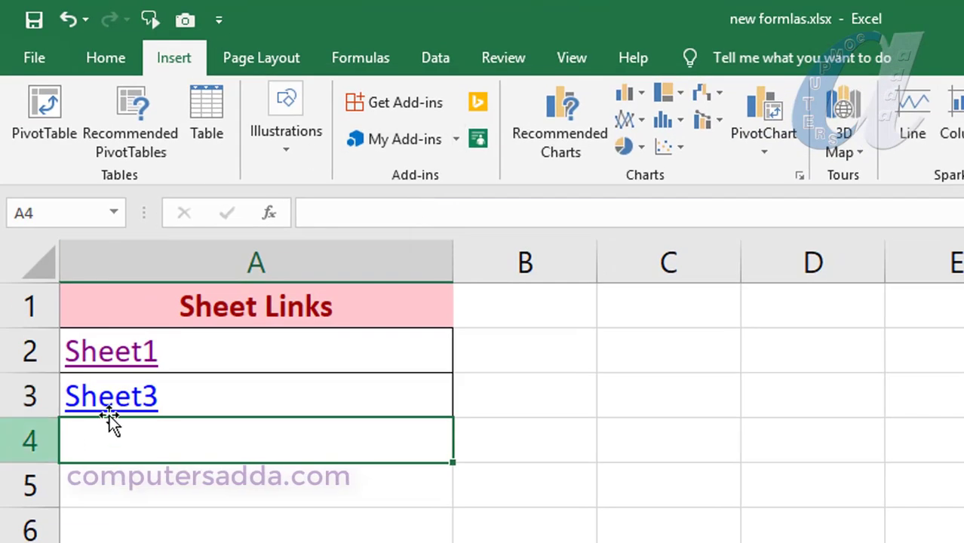
left_click(107, 397)
left_click(106, 397)
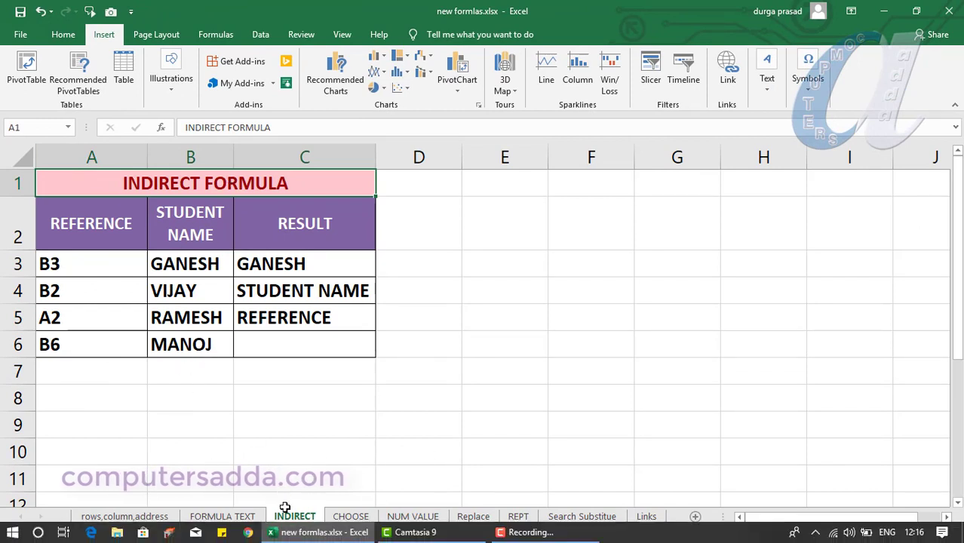
left_click(646, 517)
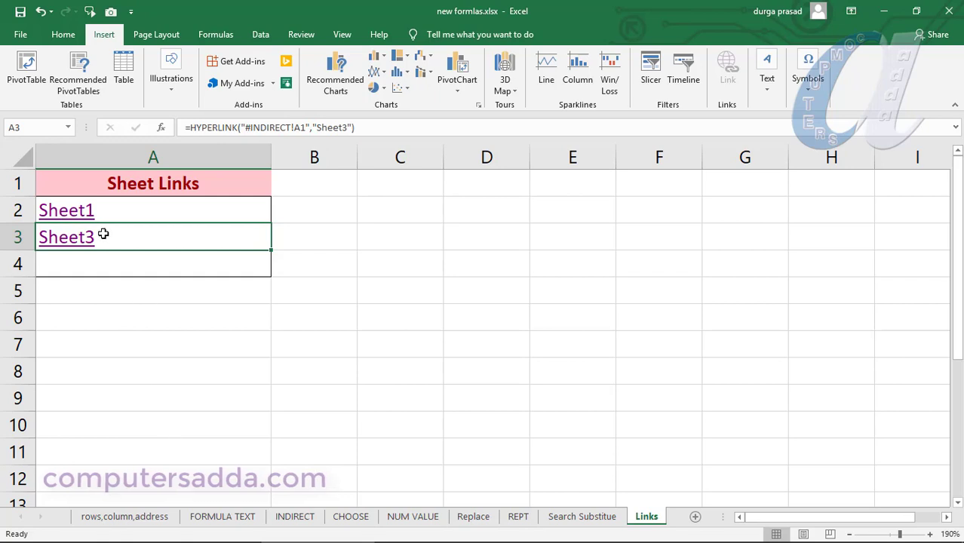
Step: Select A2:A3 and delete both hyperlinks
left_click_drag(121, 212, 125, 237)
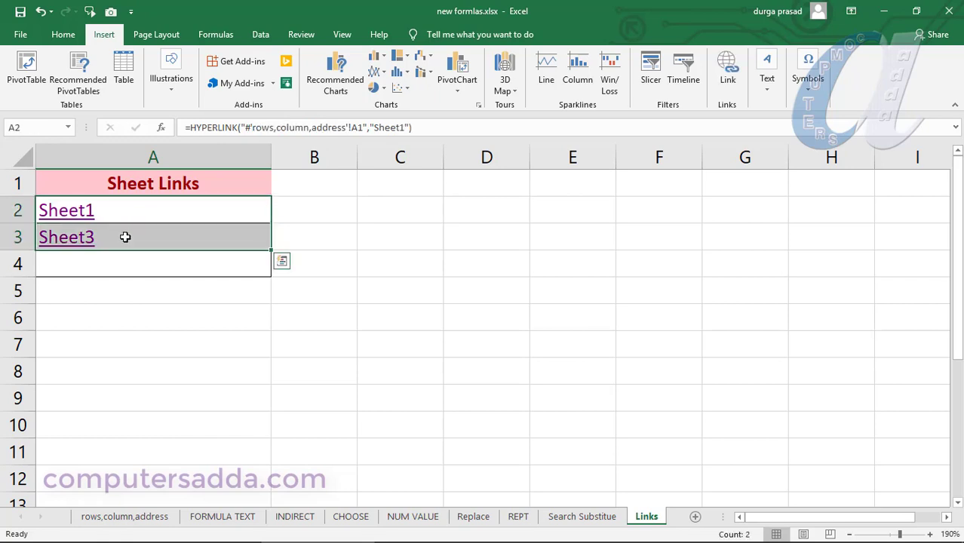
key("Delete")
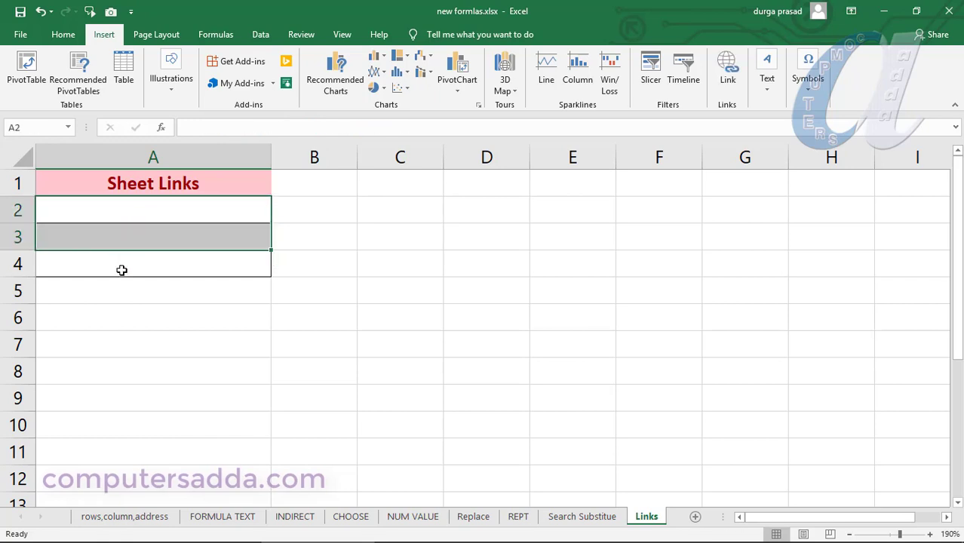